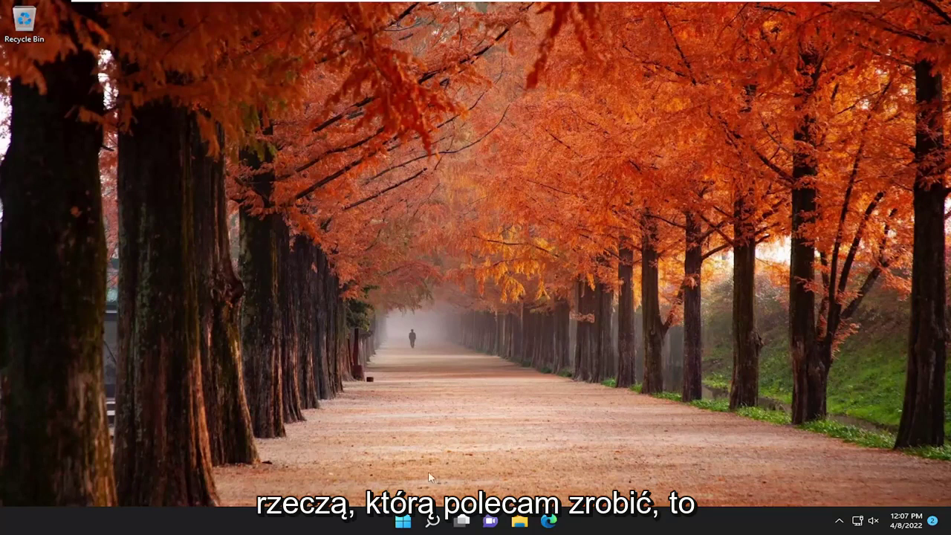
- Search Windows for 'advanced' and open View advanced system settings
{"action": "left_click", "coordinate": [429, 526]}
{"action": "type", "text": "ad"}
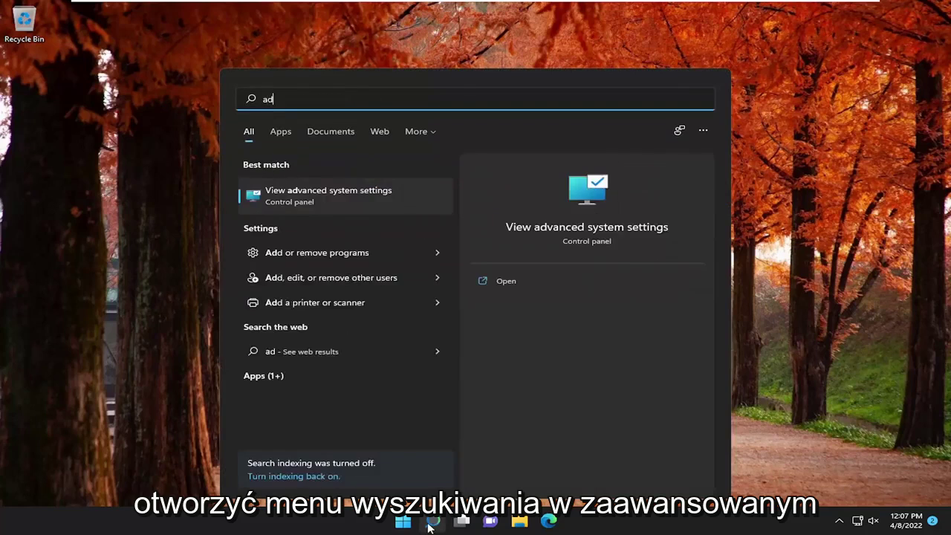
{"action": "type", "text": "vanced"}
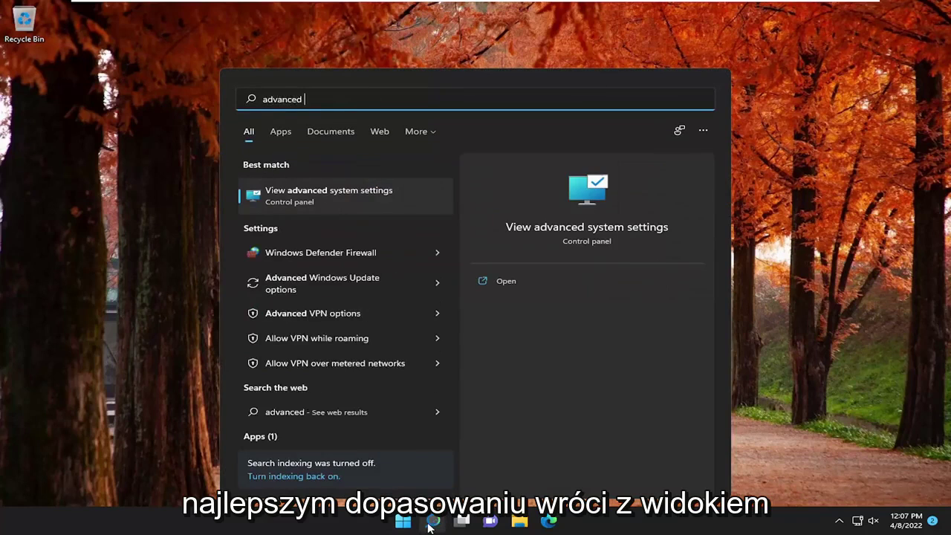
{"action": "left_click", "coordinate": [362, 193]}
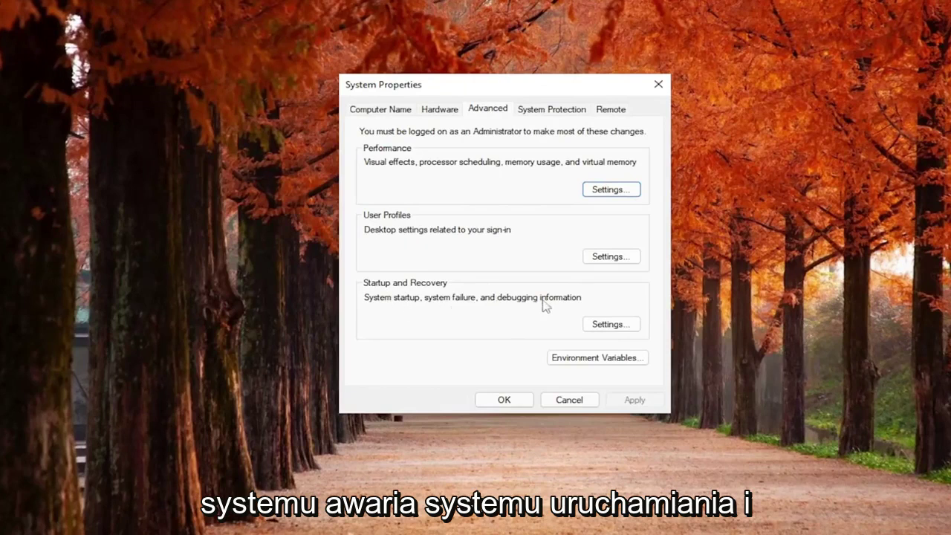
- Turn off Automatically restart in Startup and Recovery settings and confirm with OK
{"action": "left_click", "coordinate": [603, 327]}
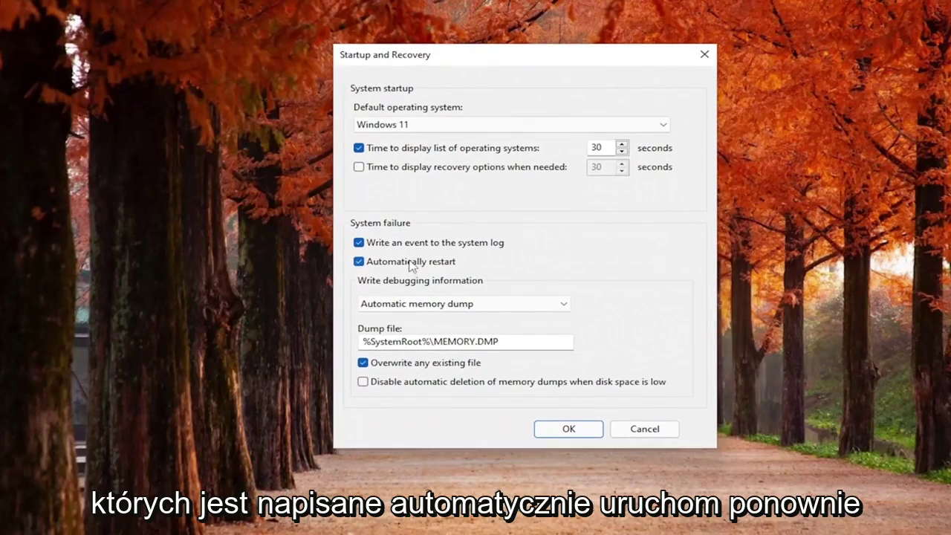
{"action": "left_click", "coordinate": [412, 264]}
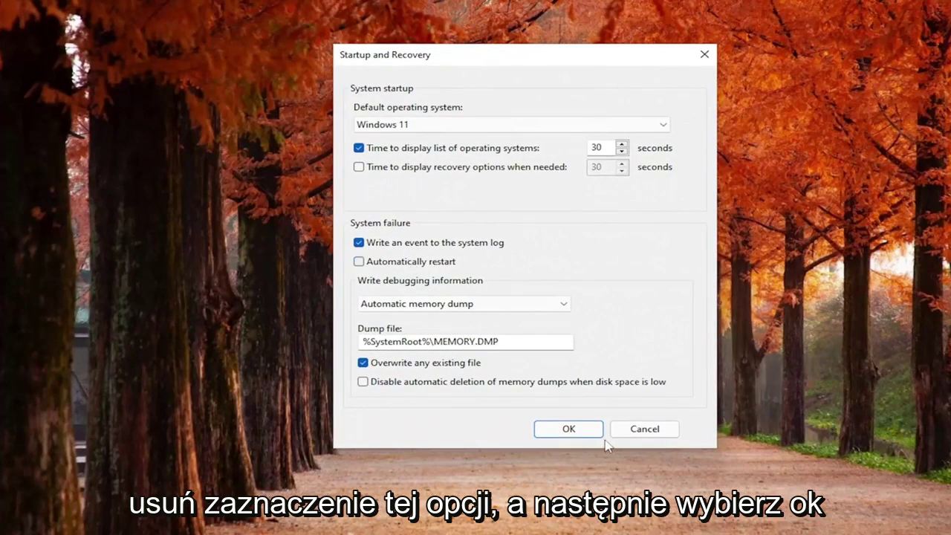
{"action": "left_click", "coordinate": [569, 431]}
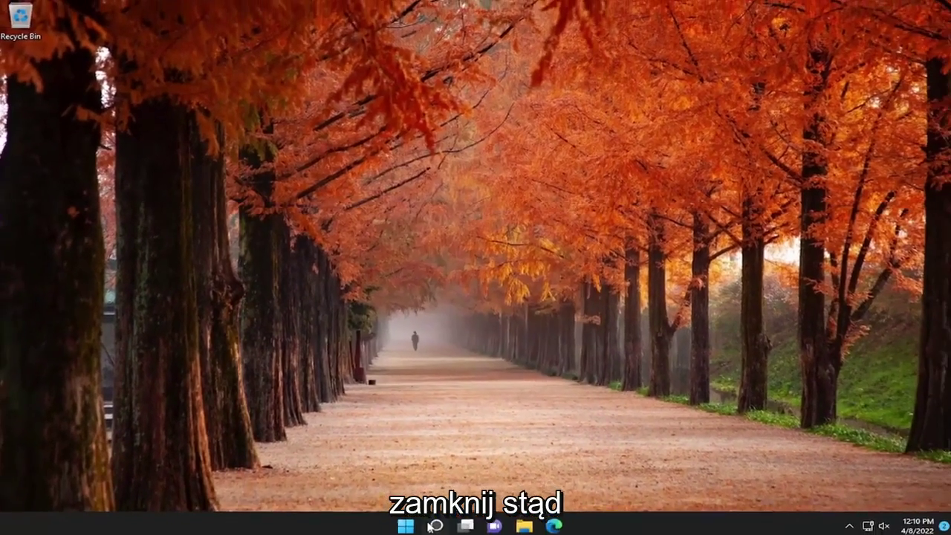
- Open Control Panel from a 'control panel' search, keeping View by set to Large icons
{"action": "left_click", "coordinate": [430, 526]}
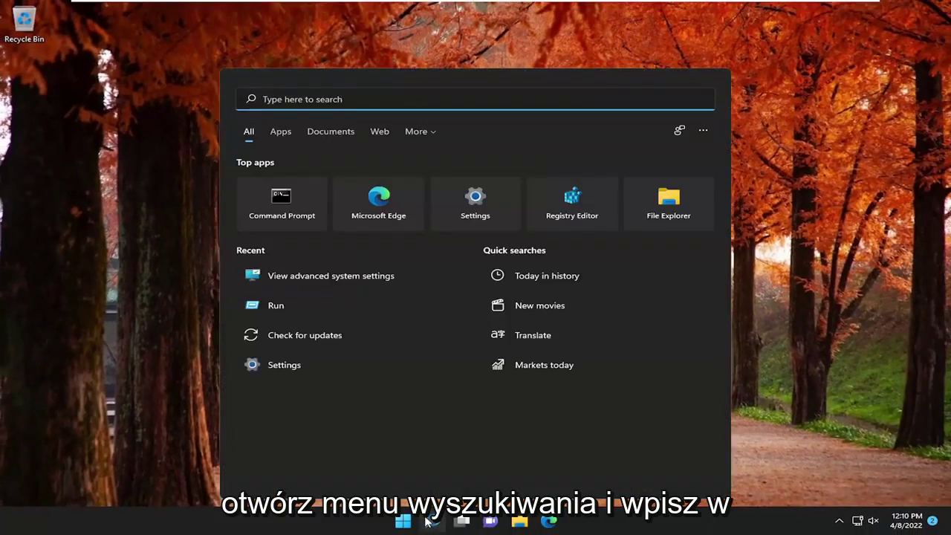
{"action": "type", "text": "control panel"}
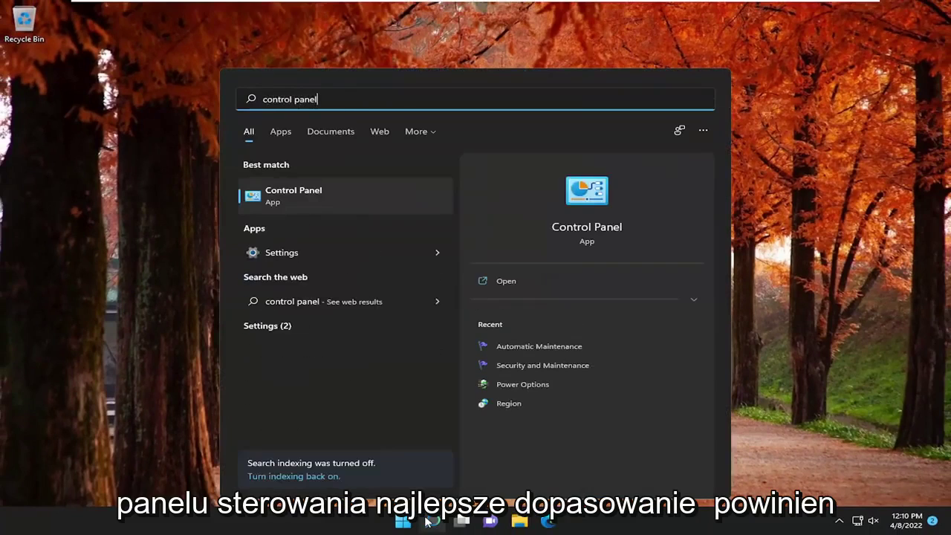
{"action": "left_click", "coordinate": [292, 195]}
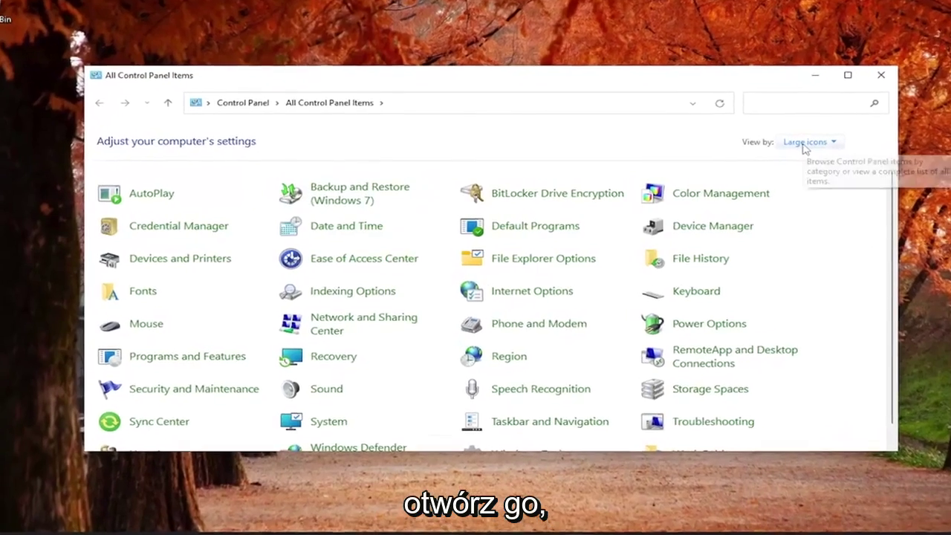
{"action": "left_click", "coordinate": [767, 151]}
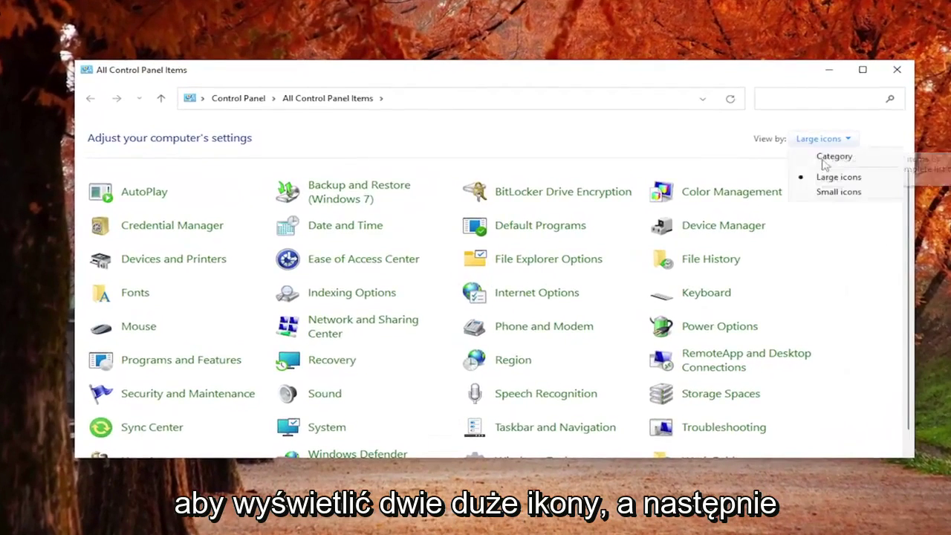
{"action": "left_click", "coordinate": [826, 183]}
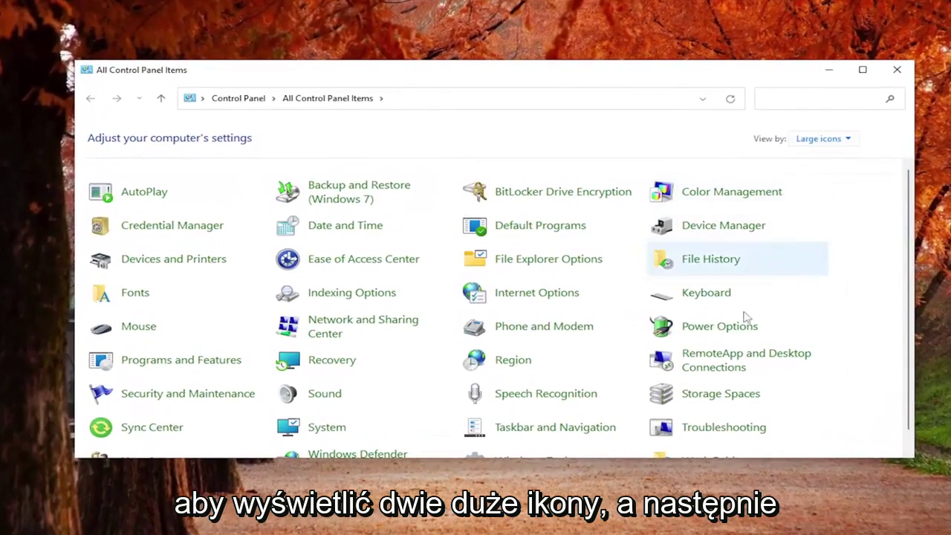
- In Power Options, review the power button settings, unlock the unavailable shutdown settings, then close
{"action": "left_click", "coordinate": [711, 329]}
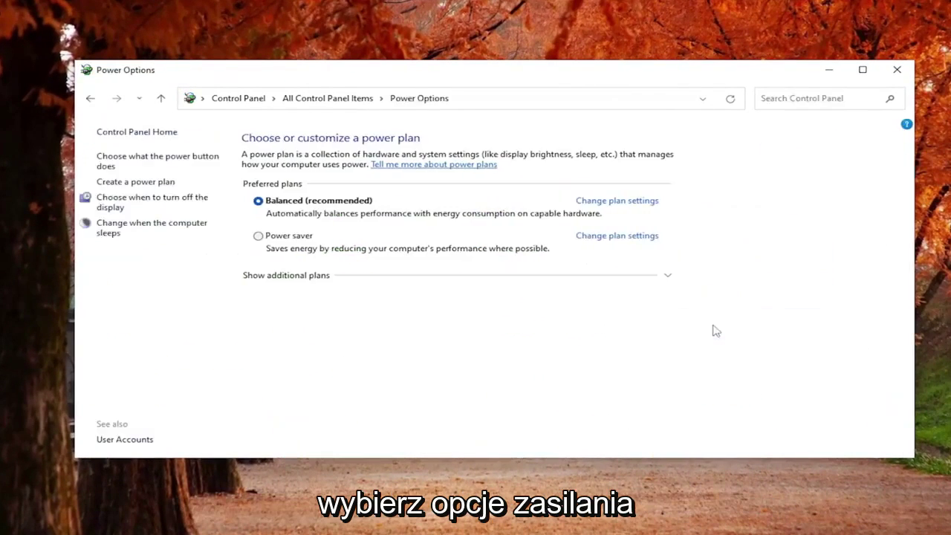
{"action": "left_click", "coordinate": [128, 166]}
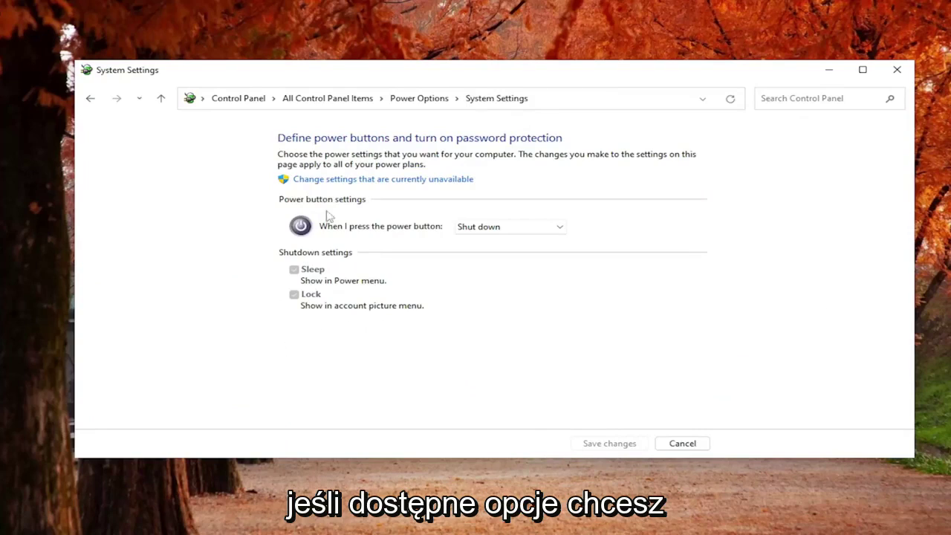
{"action": "left_click", "coordinate": [380, 180]}
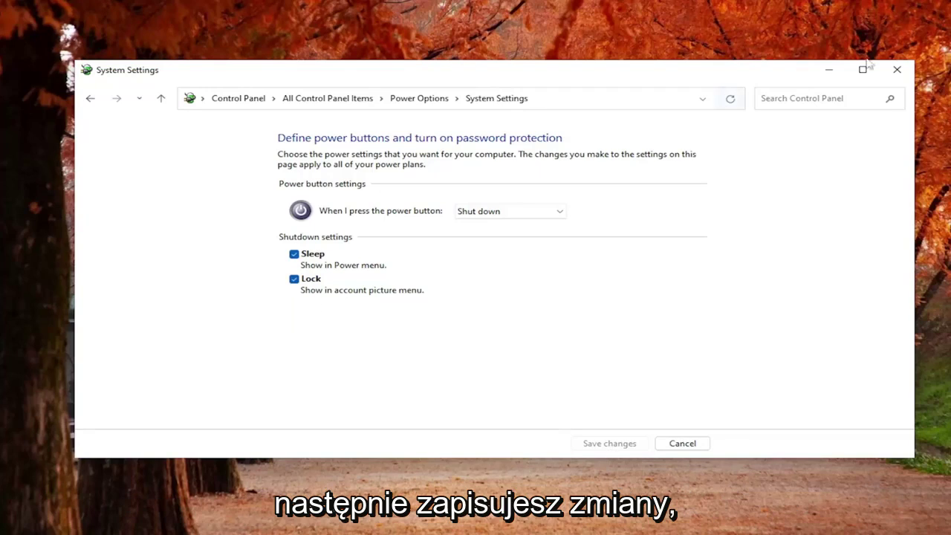
{"action": "left_click", "coordinate": [897, 69]}
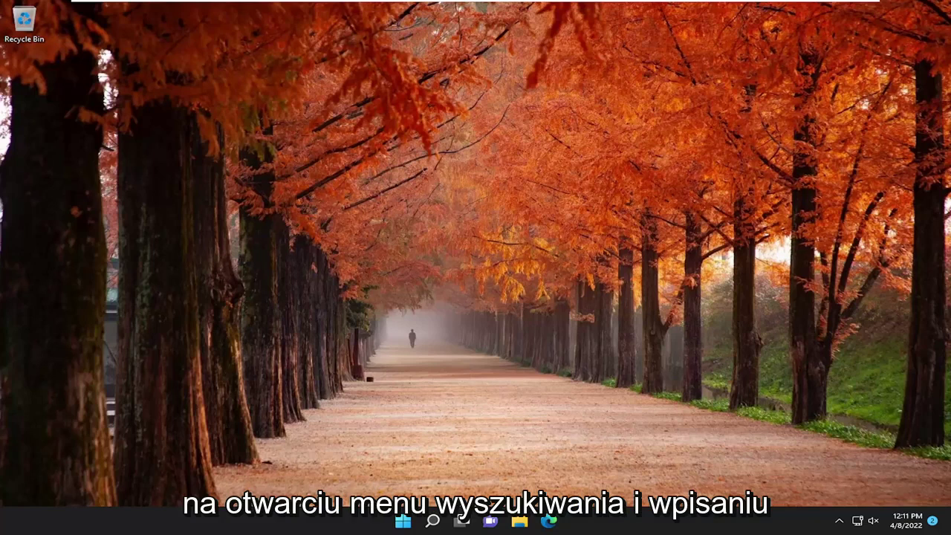
- Search Windows for 'device manager' and open the Device Manager best match
{"action": "left_click", "coordinate": [434, 522]}
{"action": "type", "text": "de"}
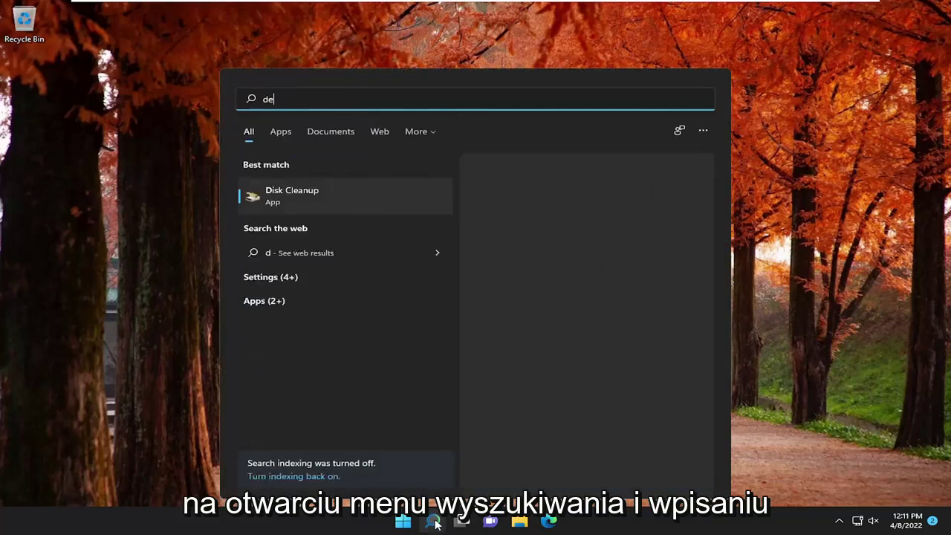
{"action": "type", "text": "vice manager"}
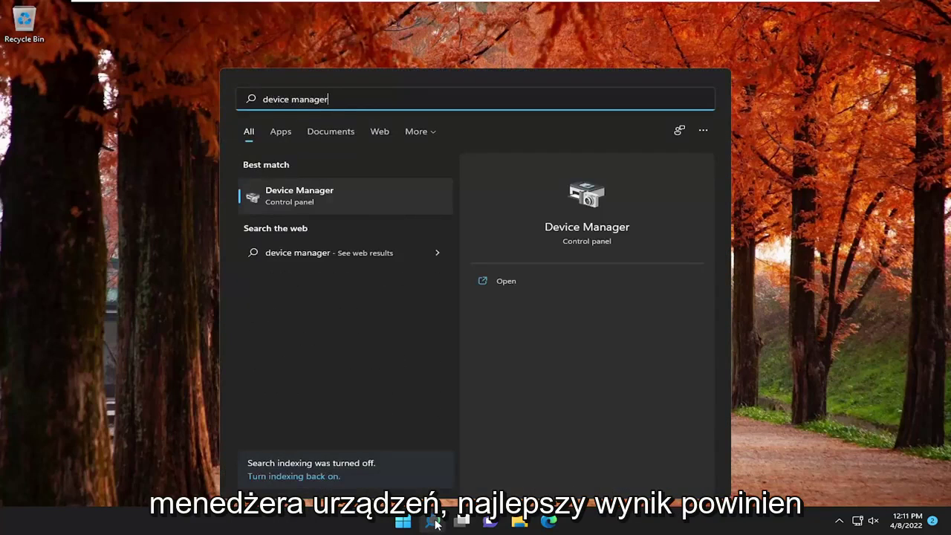
{"action": "left_click", "coordinate": [306, 202]}
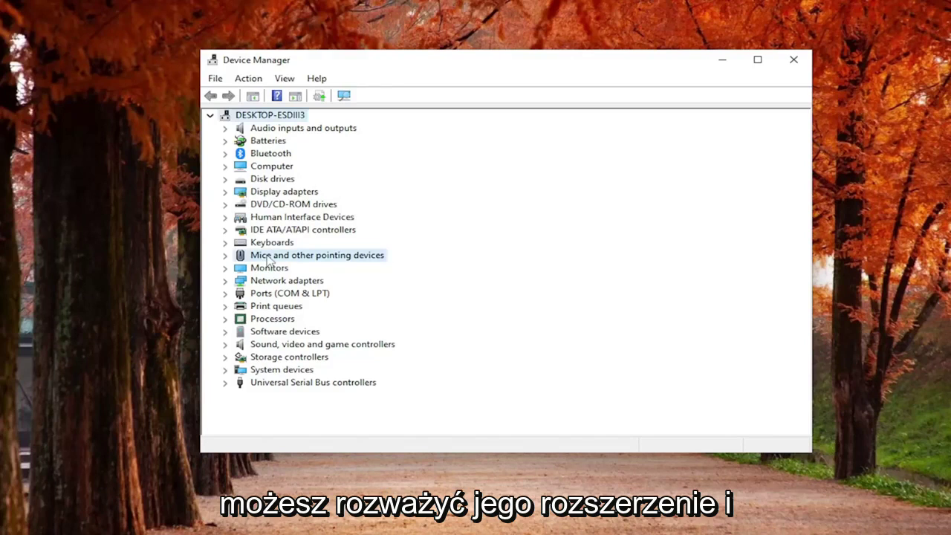
{"action": "double_click", "coordinate": [269, 257]}
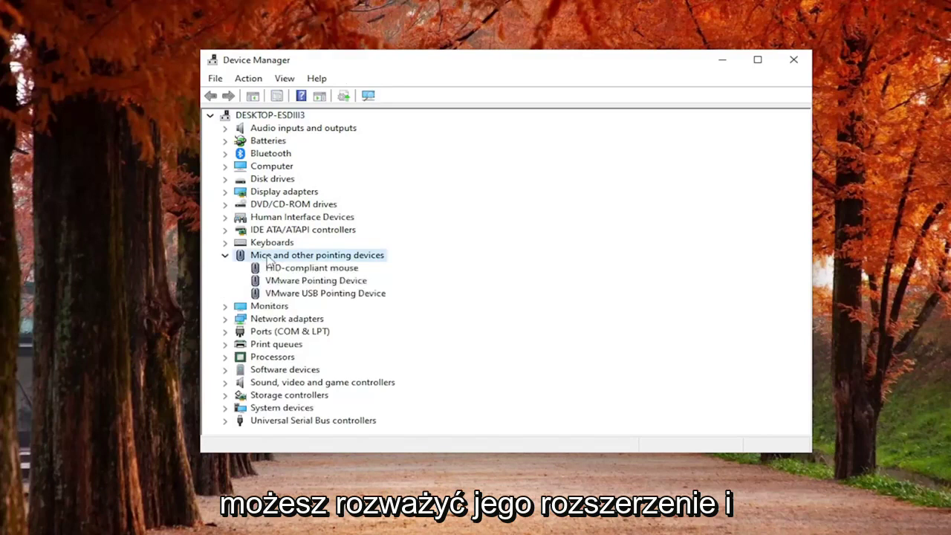
{"action": "right_click", "coordinate": [271, 295]}
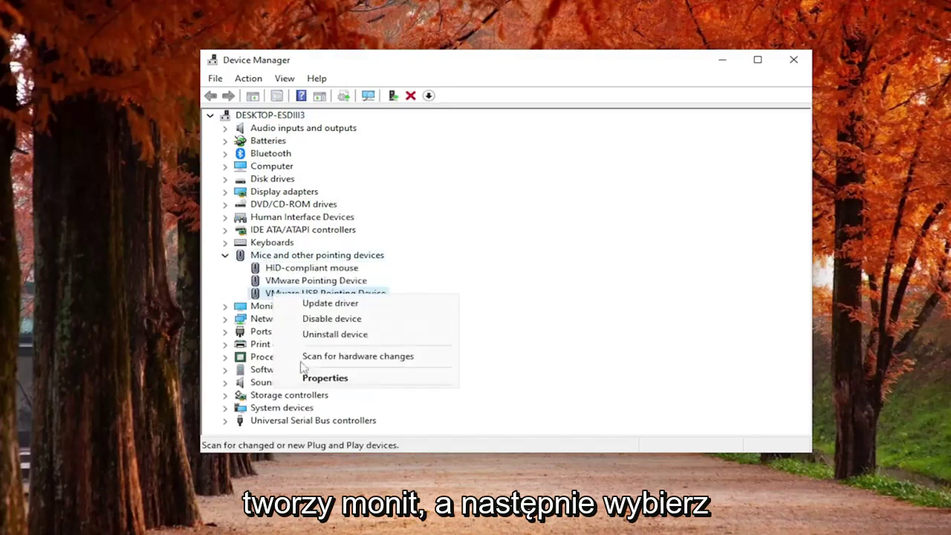
{"action": "left_click", "coordinate": [312, 379]}
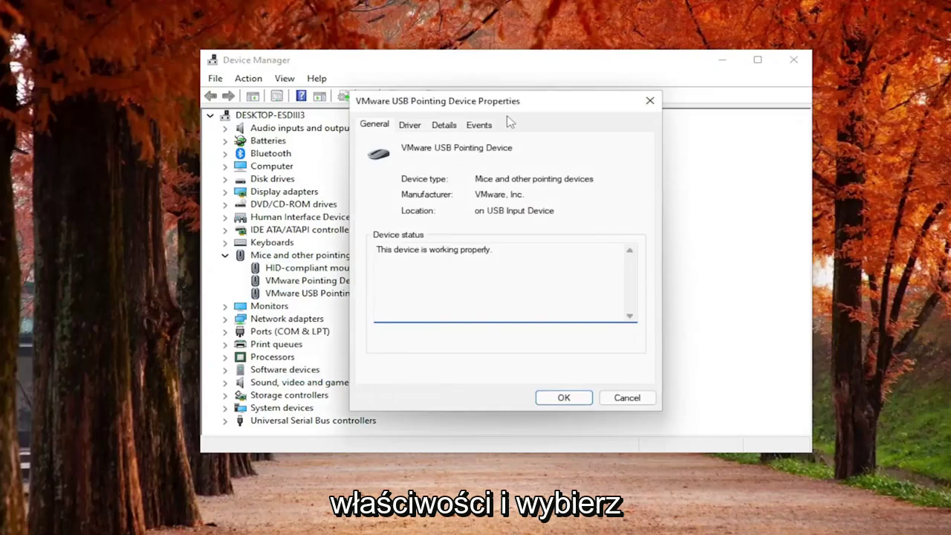
{"action": "left_click", "coordinate": [650, 101]}
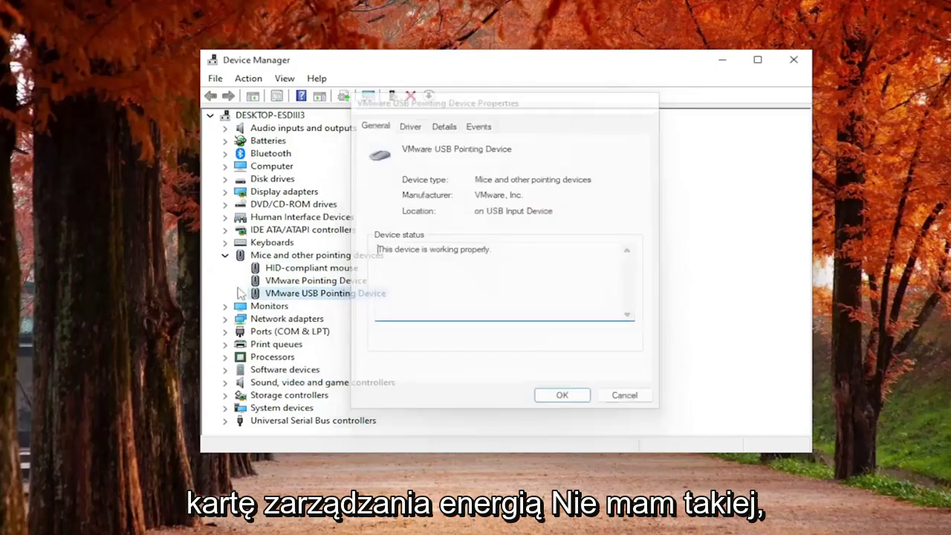
{"action": "left_click", "coordinate": [225, 256]}
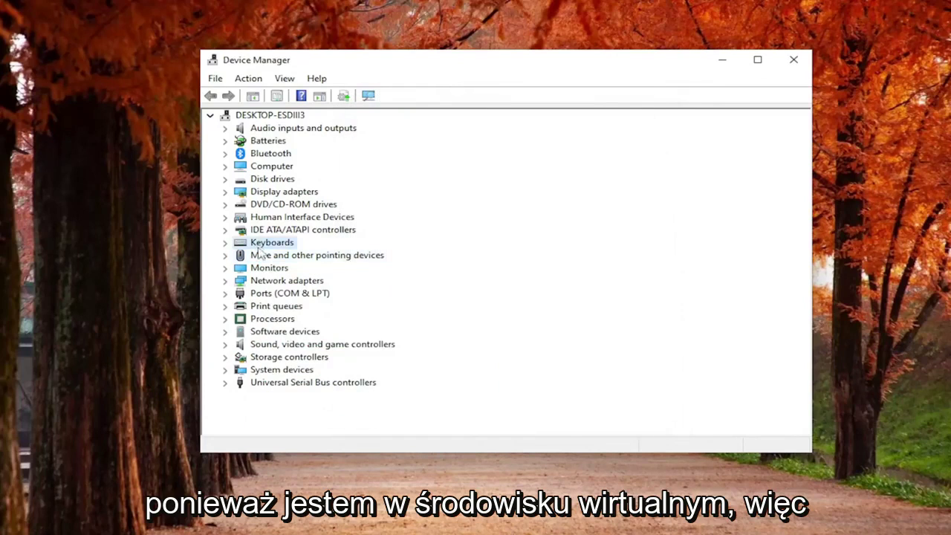
{"action": "left_click", "coordinate": [261, 244]}
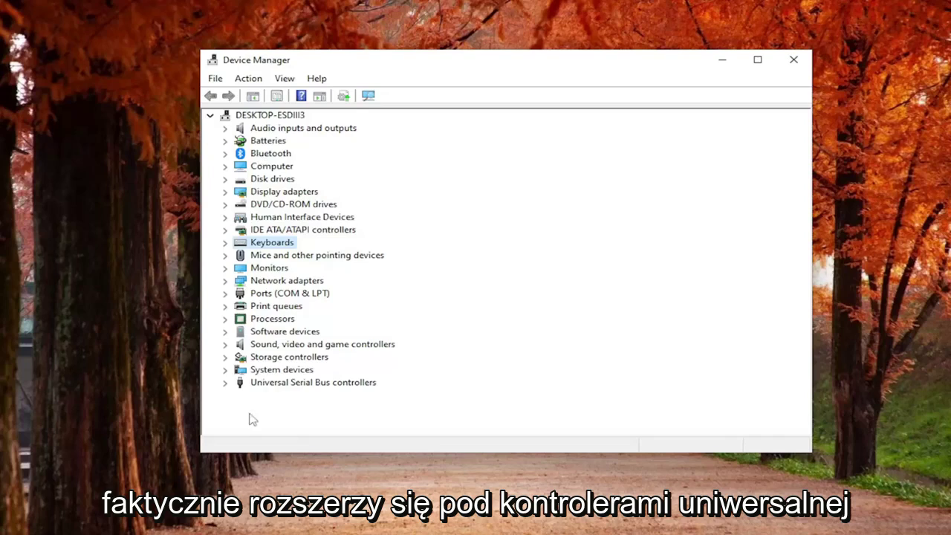
{"action": "double_click", "coordinate": [260, 383]}
{"action": "double_click", "coordinate": [312, 335]}
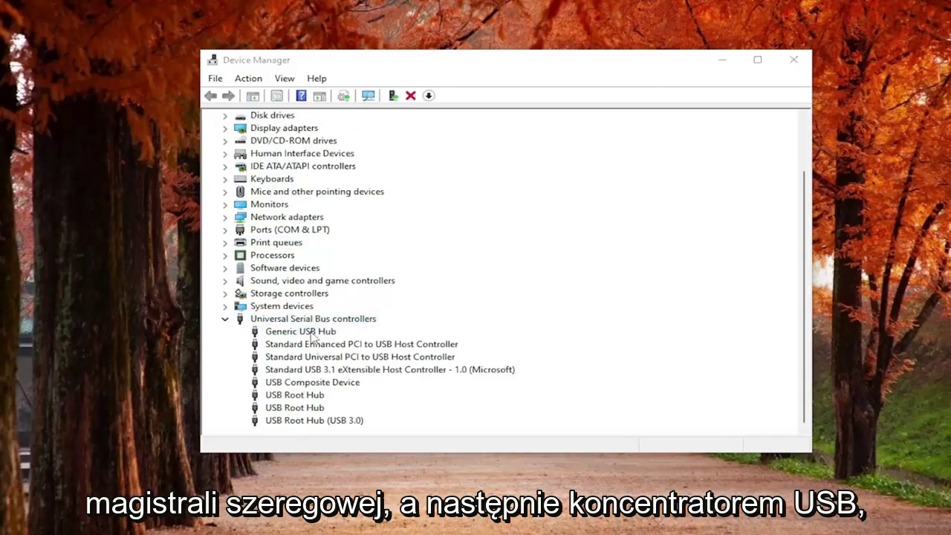
{"action": "left_click_drag", "start_coordinate": [457, 104], "coordinate": [518, 149]}
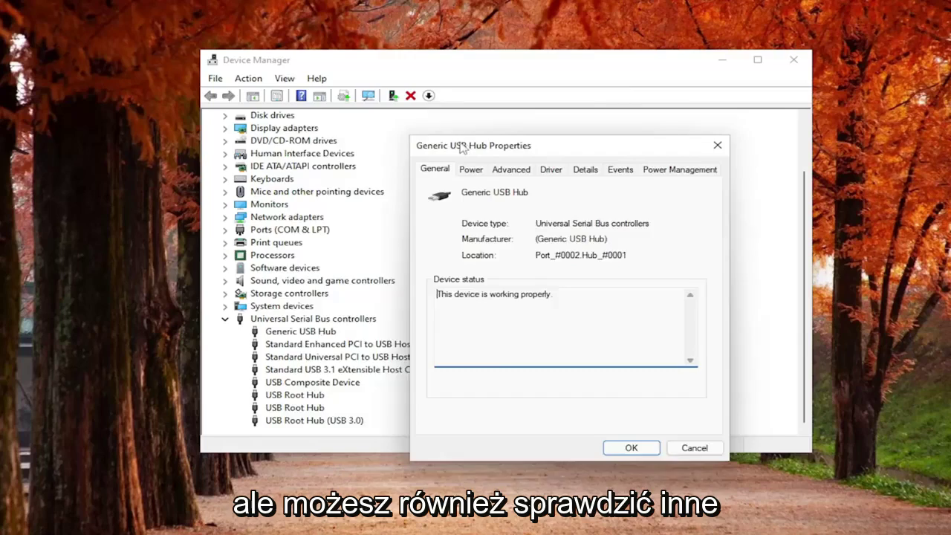
{"action": "left_click_drag", "start_coordinate": [461, 148], "coordinate": [327, 95]}
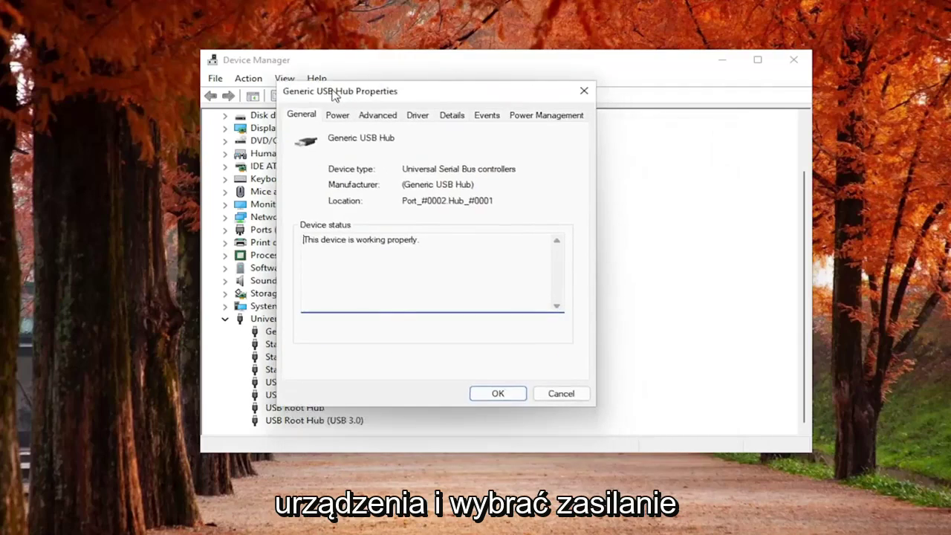
{"action": "left_click", "coordinate": [532, 118]}
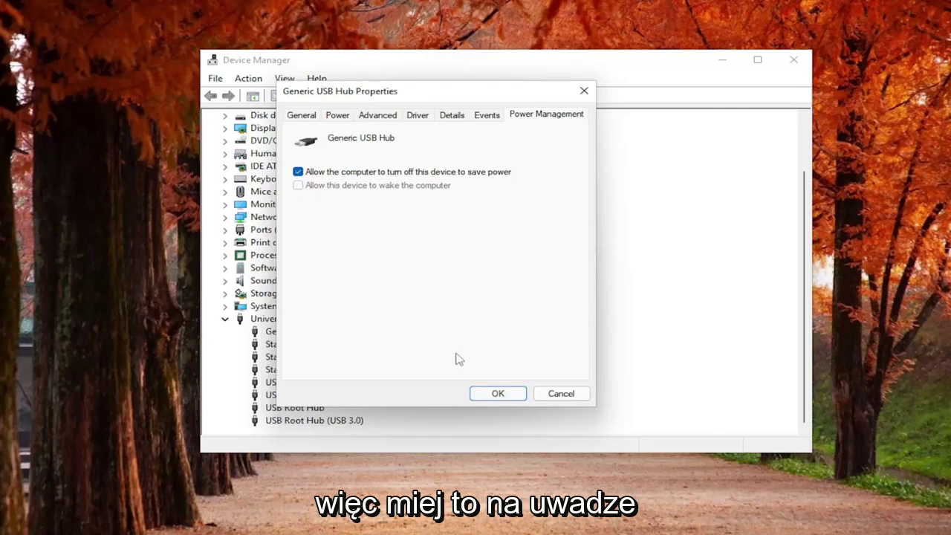
{"action": "left_click", "coordinate": [497, 394]}
- Collapse Universal Serial Bus controllers and close Device Manager
{"action": "left_click", "coordinate": [225, 320]}
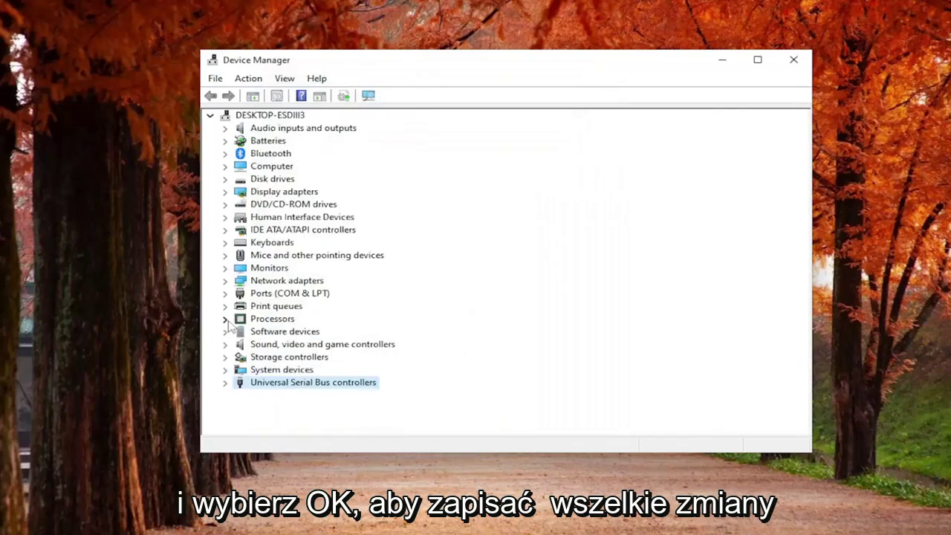
{"action": "left_click", "coordinate": [792, 61]}
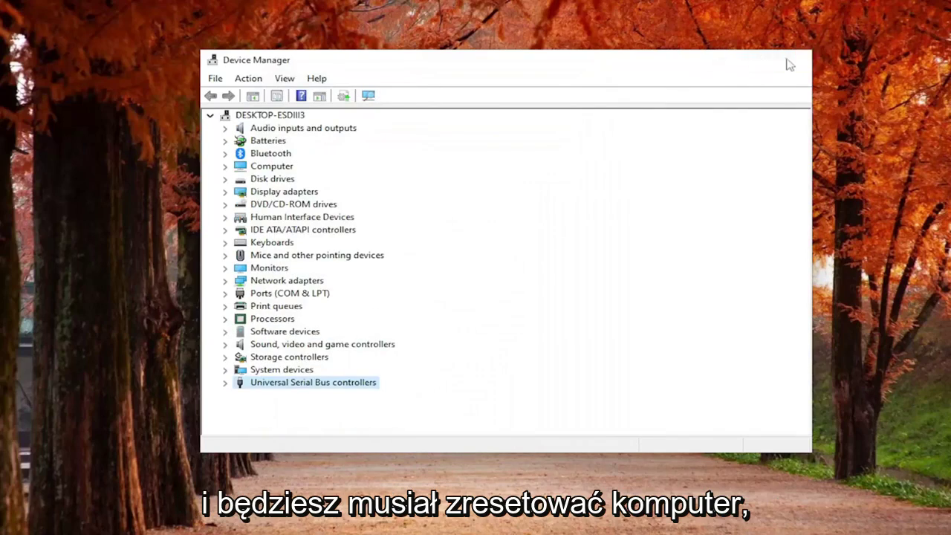